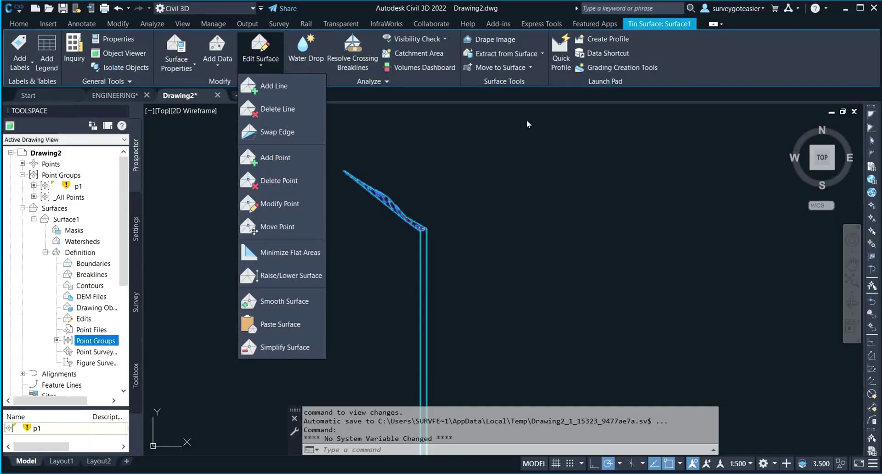
Pan the drawing, preview the surface editing commands, then cancel and deselect the surface
middle_drag(359, 174, 457, 191)
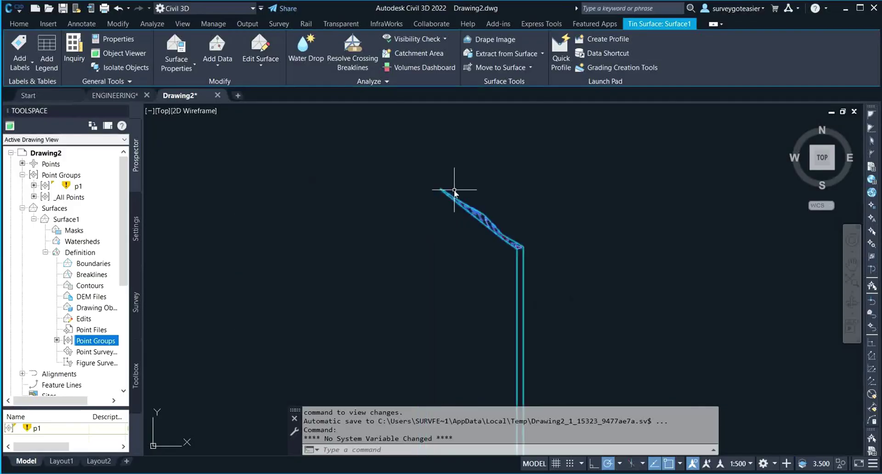
scroll(494, 198, up, 4)
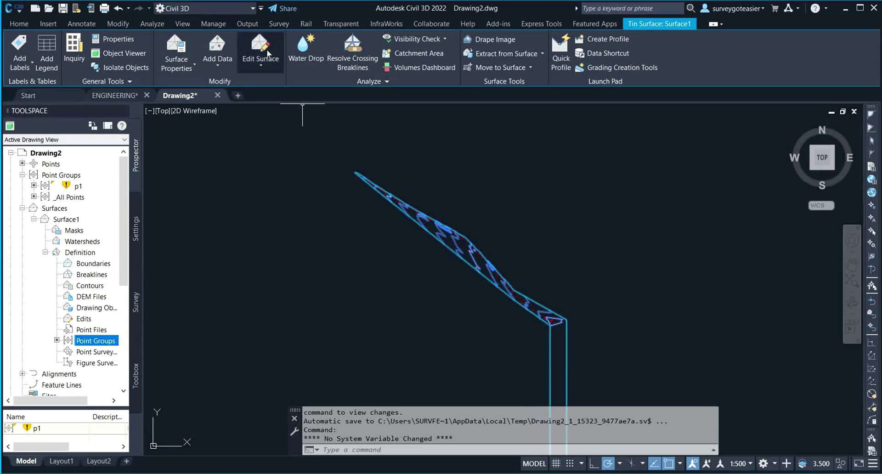
click(260, 68)
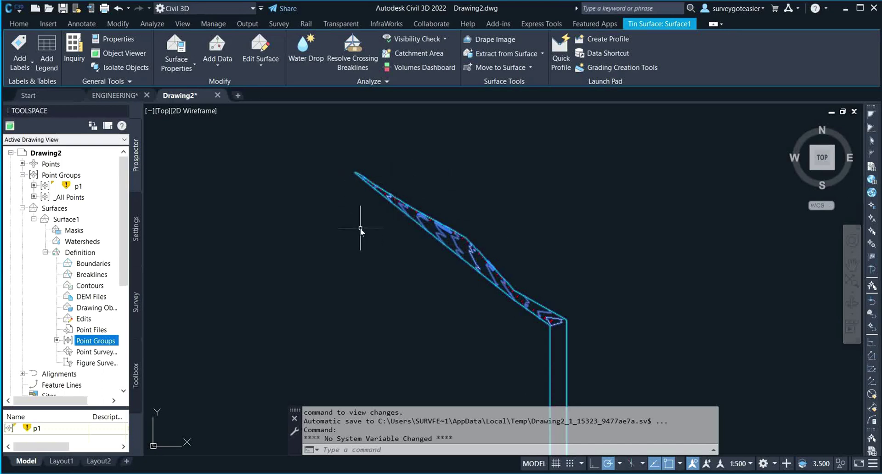
key(Escape)
Zoom and pan the view to bring the Surface1 strip back into view
scroll(354, 181, up, 3)
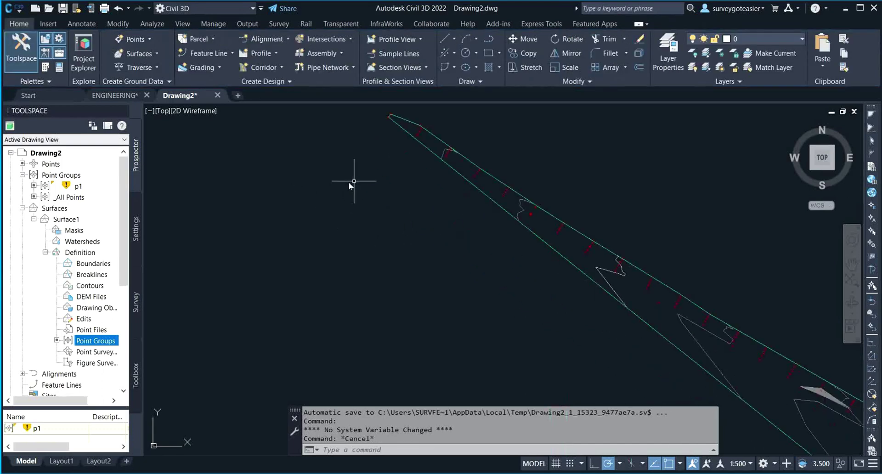
scroll(373, 182, down, 3)
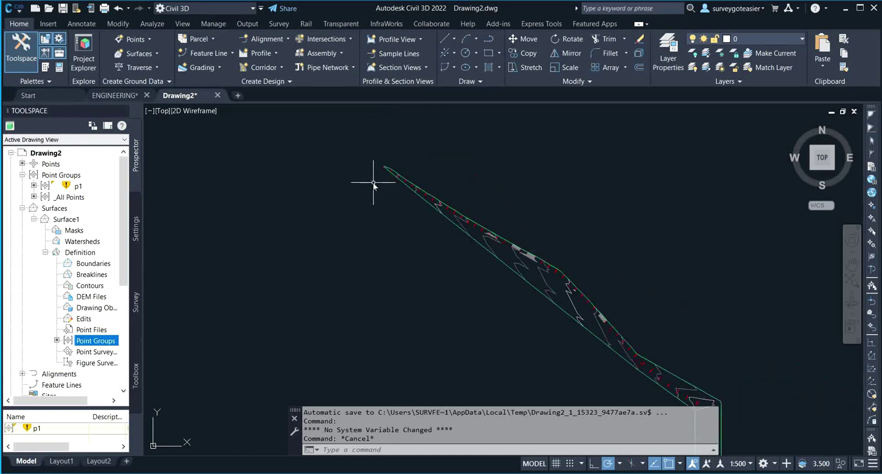
scroll(481, 282, up, 5)
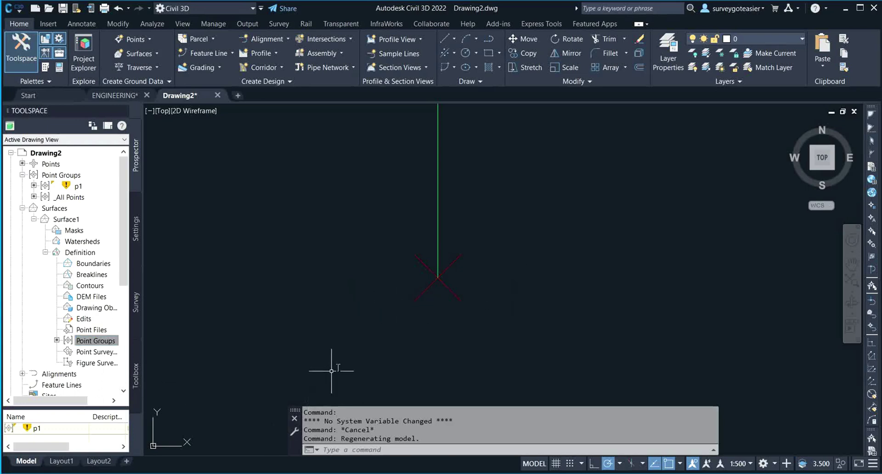
scroll(505, 299, down, 1)
scroll(612, 283, up, 4)
scroll(178, 295, up, 7)
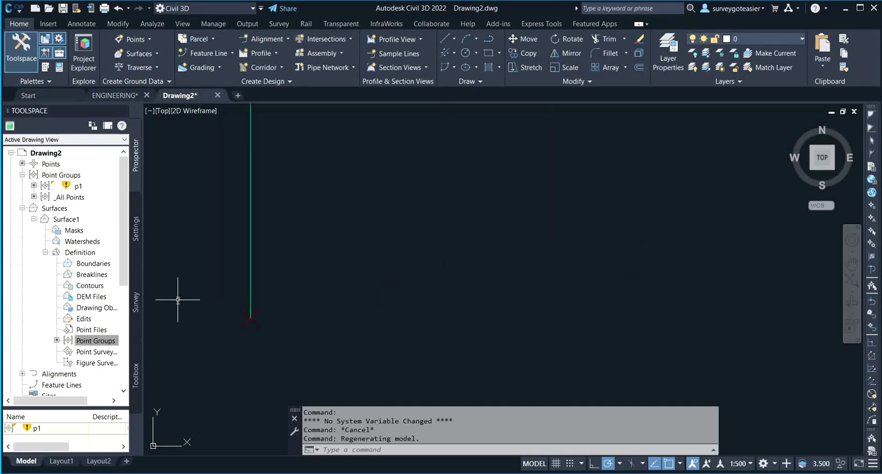
scroll(389, 303, down, 6)
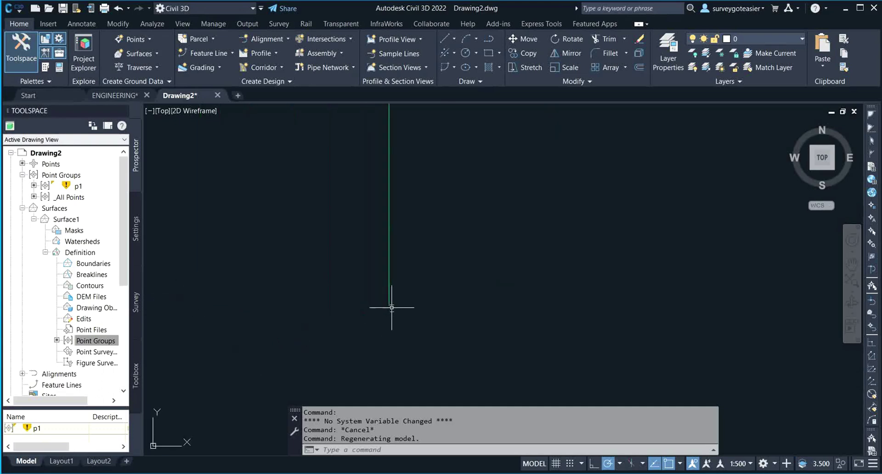
scroll(402, 285, down, 5)
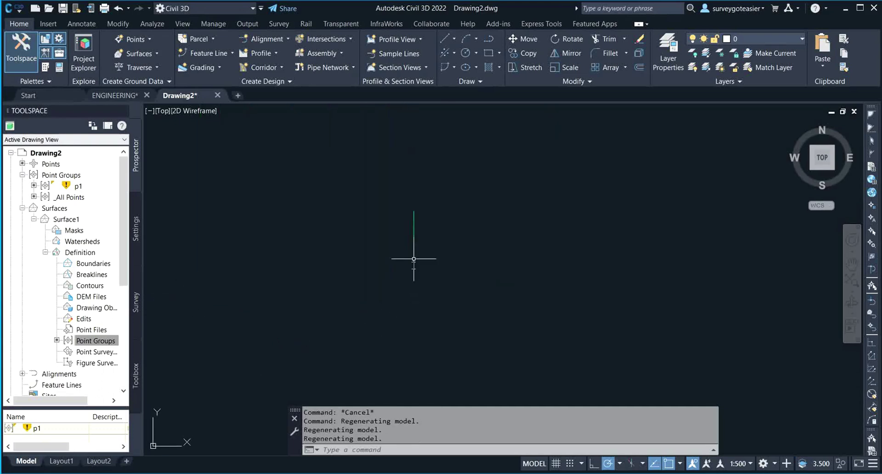
scroll(412, 206, up, 4)
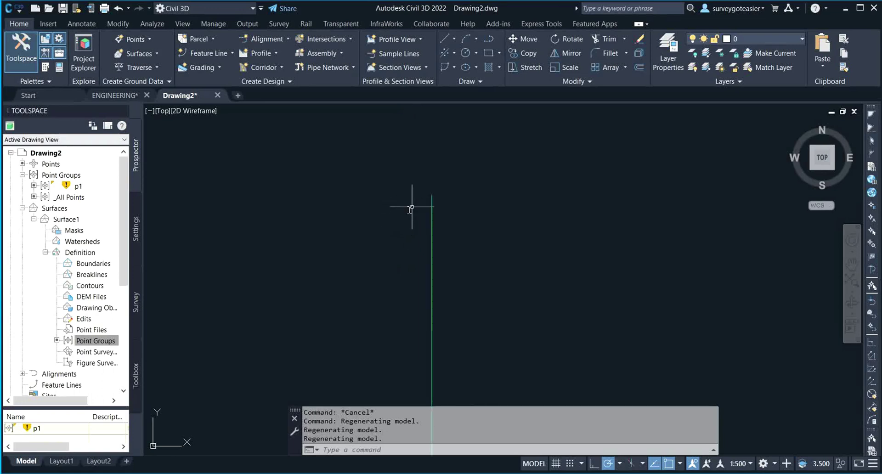
scroll(451, 240, up, 3)
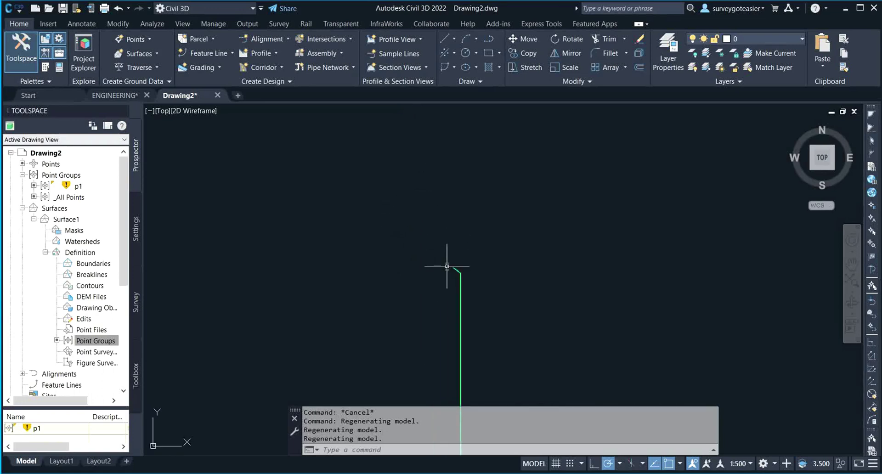
scroll(463, 275, up, 5)
scroll(354, 238, up, 3)
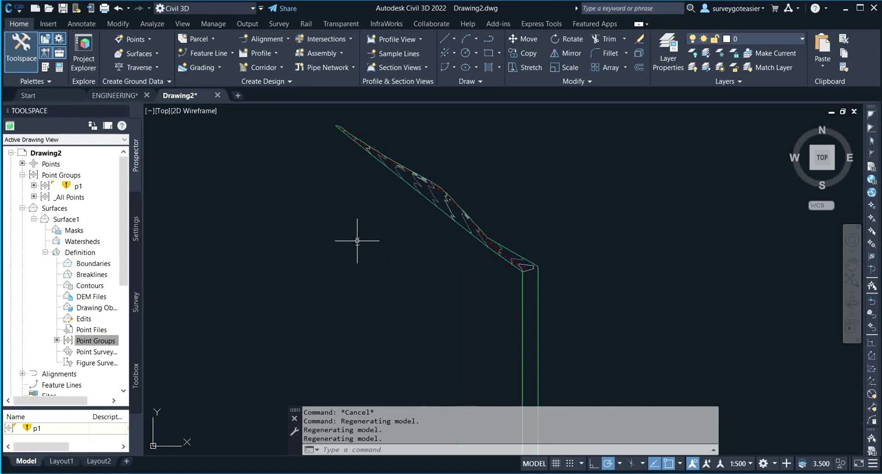
middle_drag(384, 206, 394, 269)
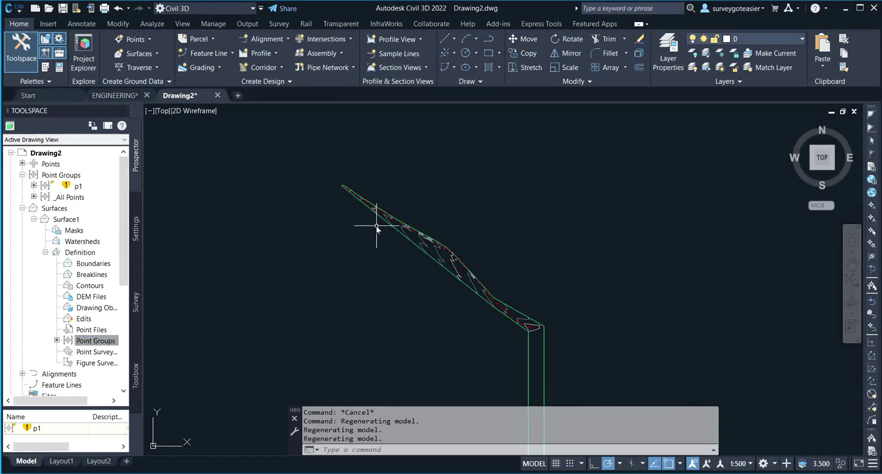
scroll(297, 234, down, 2)
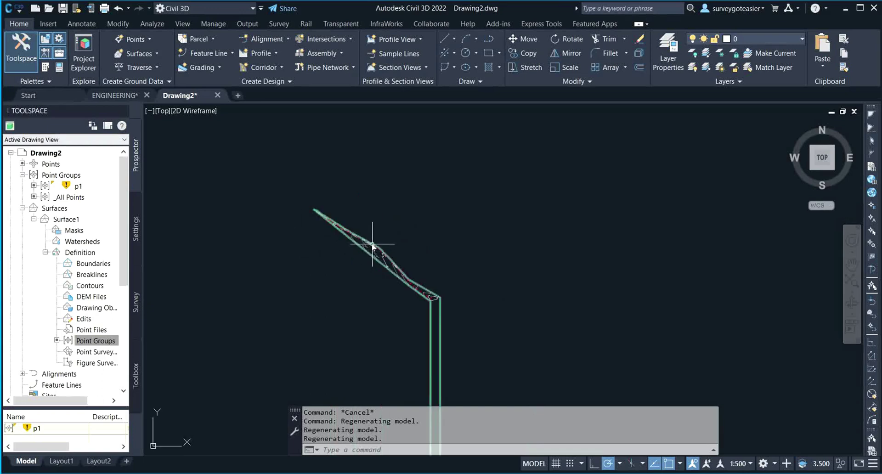
scroll(374, 244, up, 3)
scroll(377, 230, down, 2)
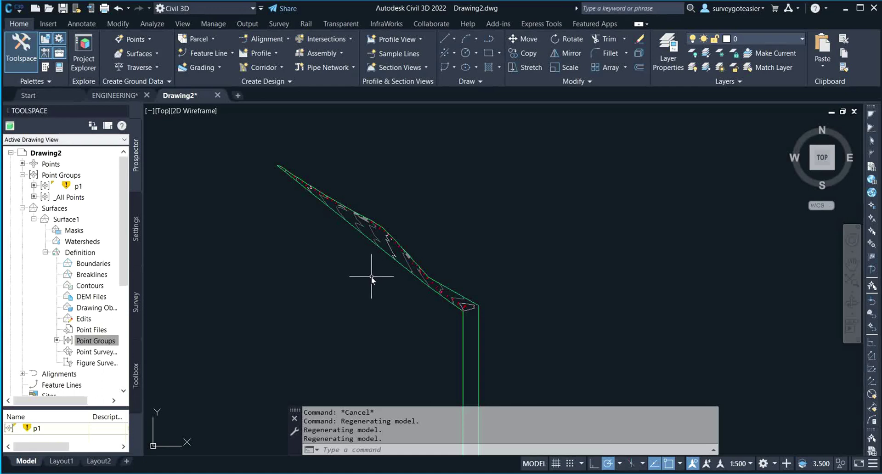
scroll(514, 220, down, 5)
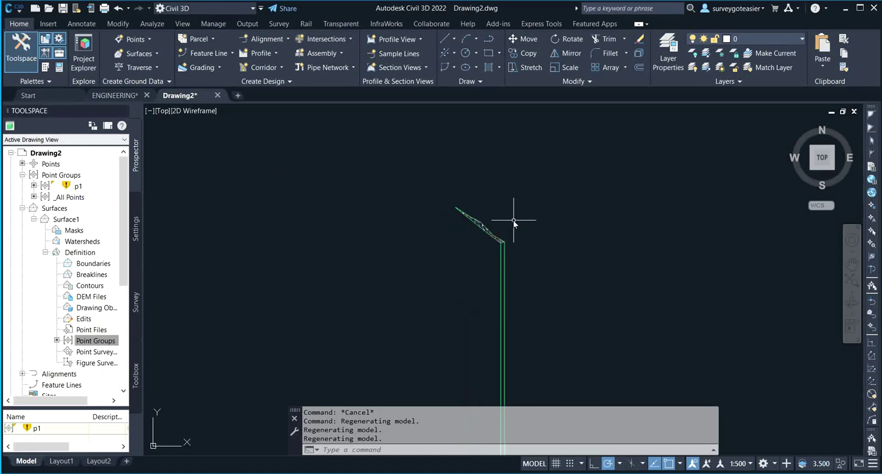
scroll(445, 205, up, 4)
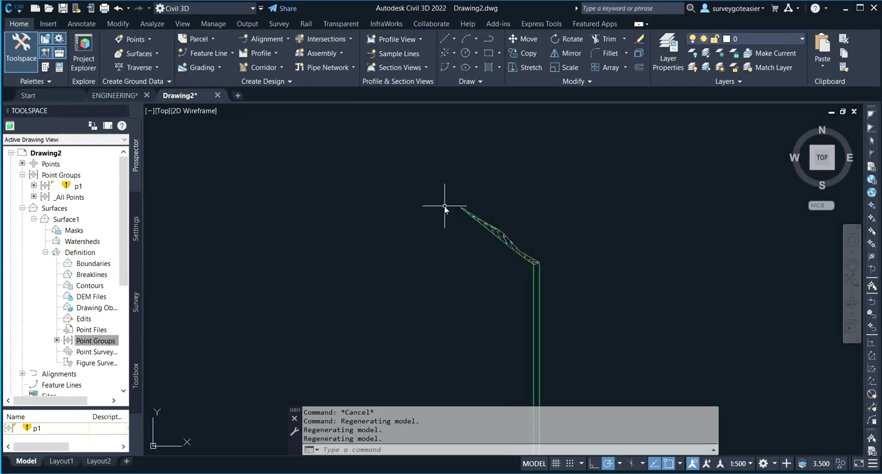
scroll(597, 264, up, 4)
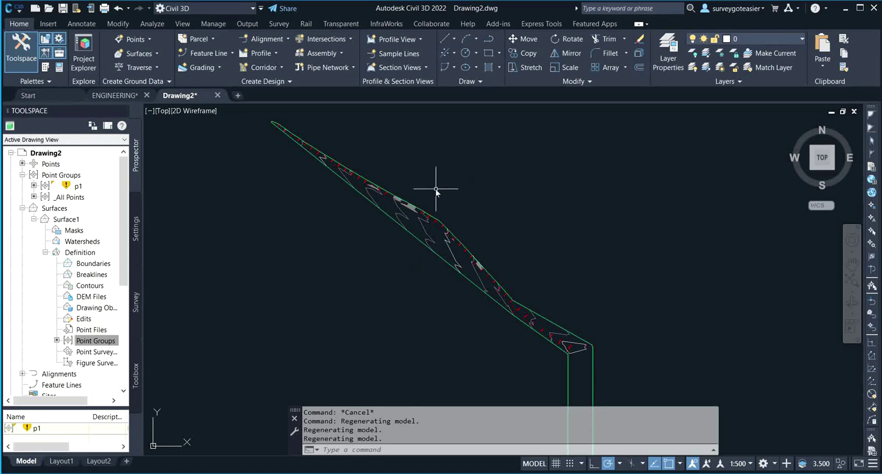
Reselect Surface1 and bring up its Surface Properties drop-down on the Tin Surface ribbon
click(403, 226)
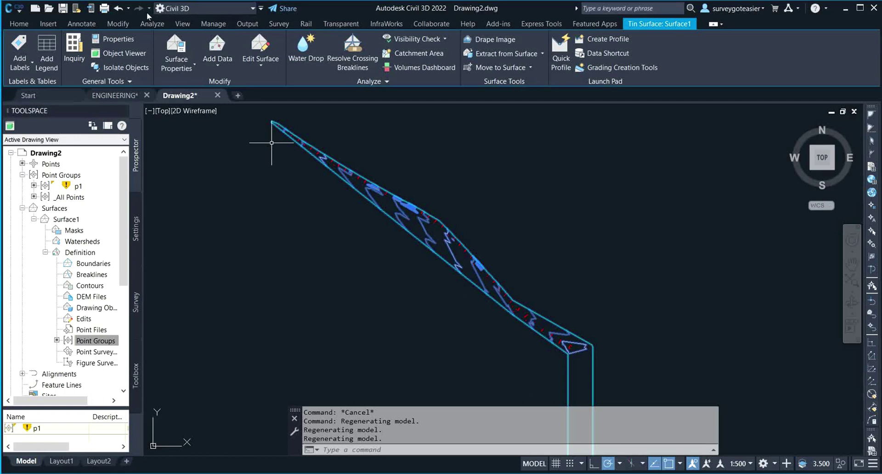
click(260, 60)
key(Escape)
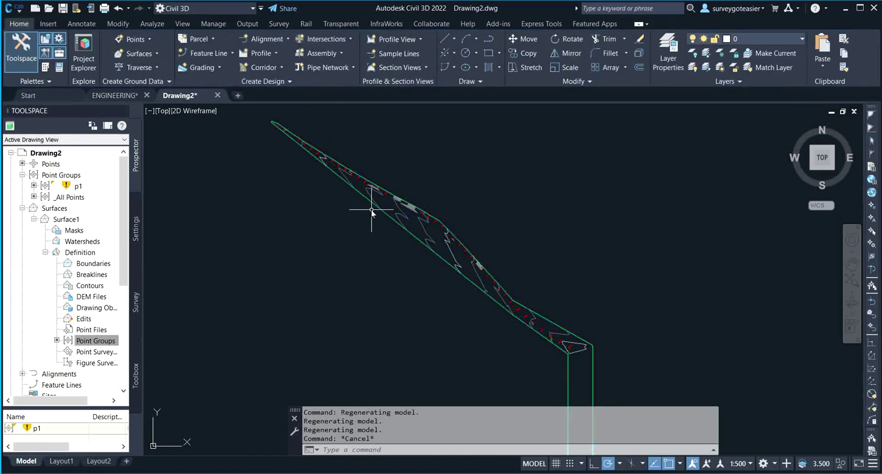
click(372, 203)
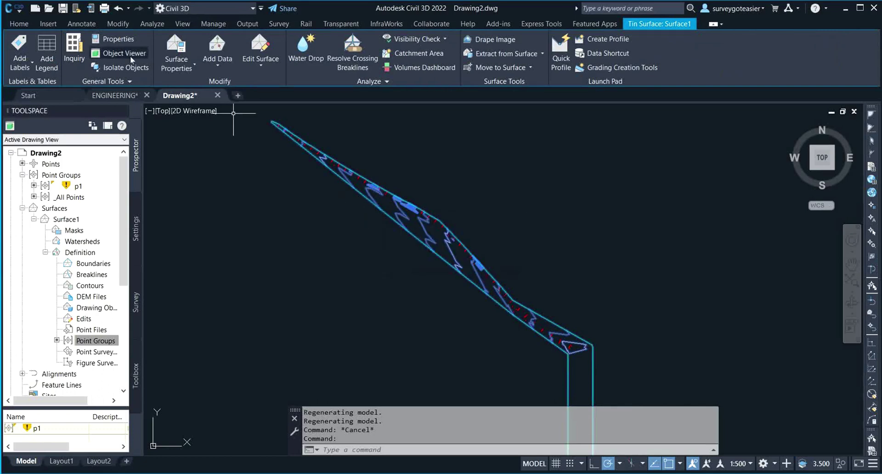
click(179, 69)
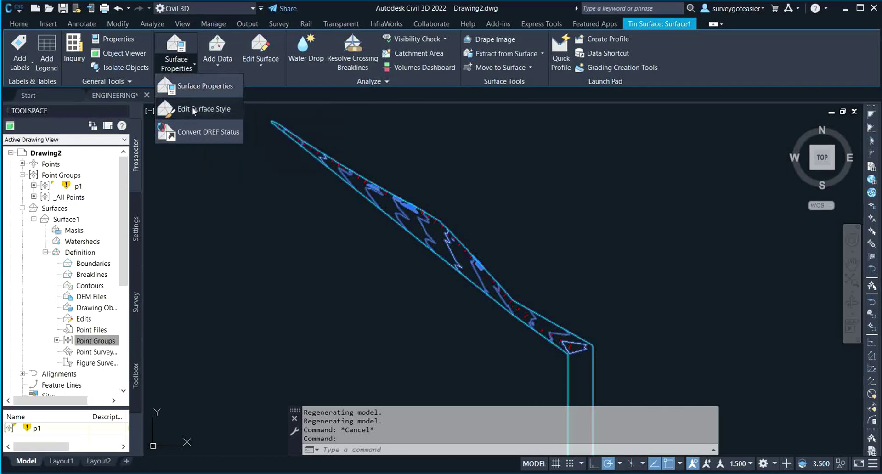
Turn on Points and Triangles in Surface1's Contours 2m and 10m (Background) style display
click(191, 87)
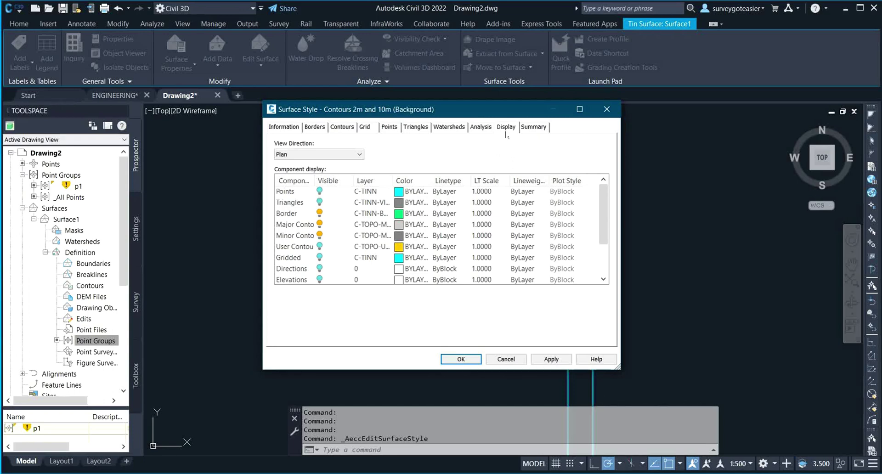
click(481, 127)
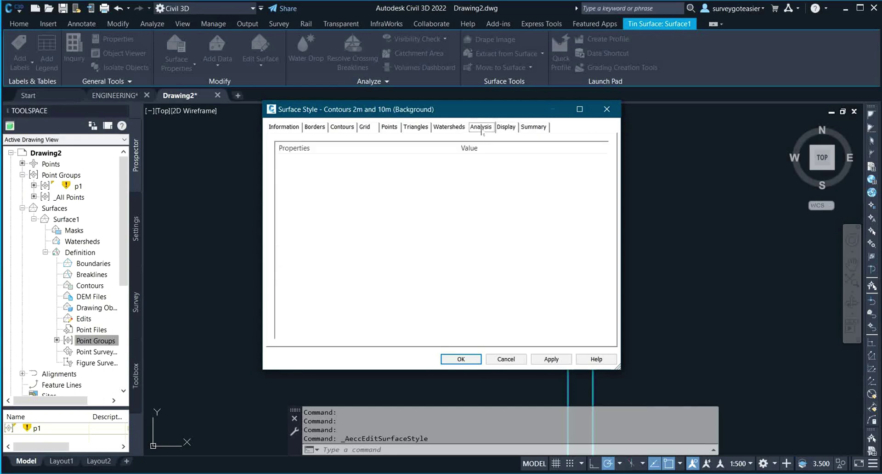
click(507, 127)
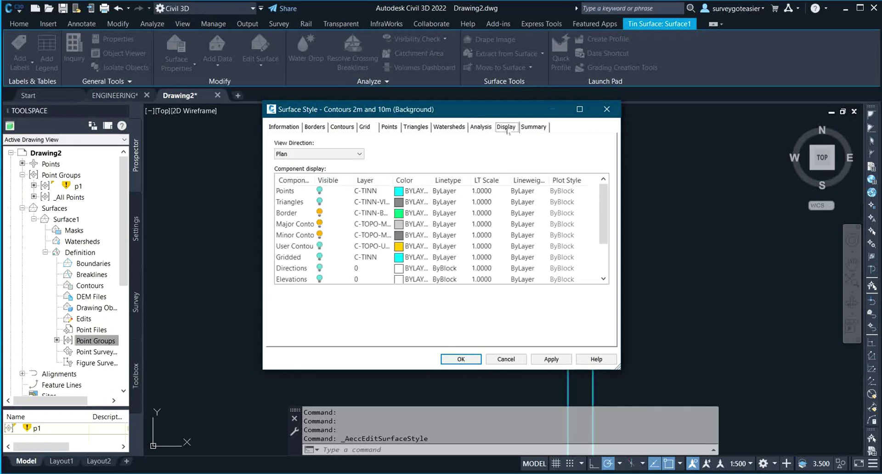
click(319, 192)
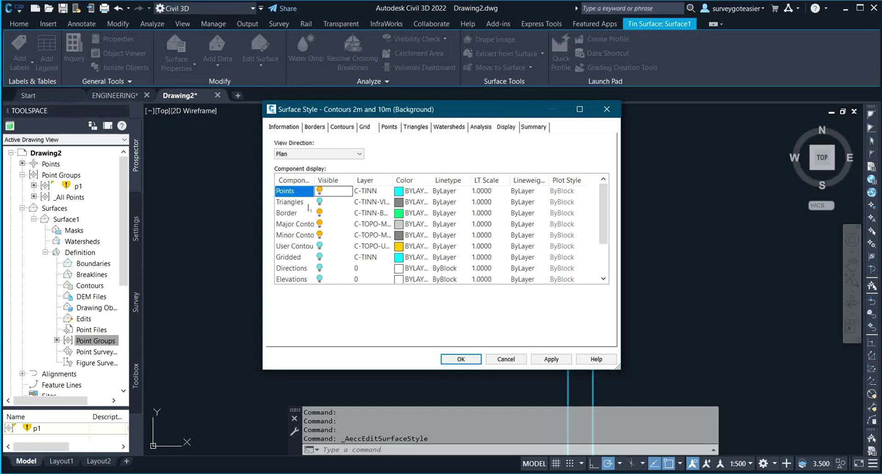
click(319, 206)
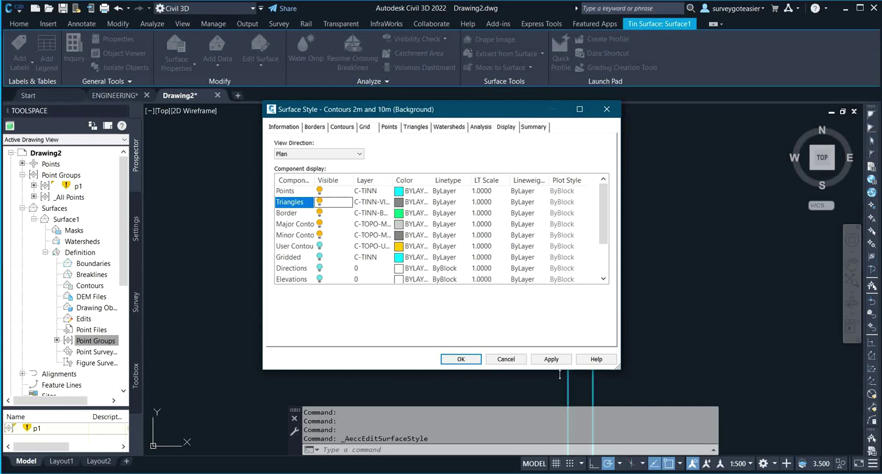
click(460, 359)
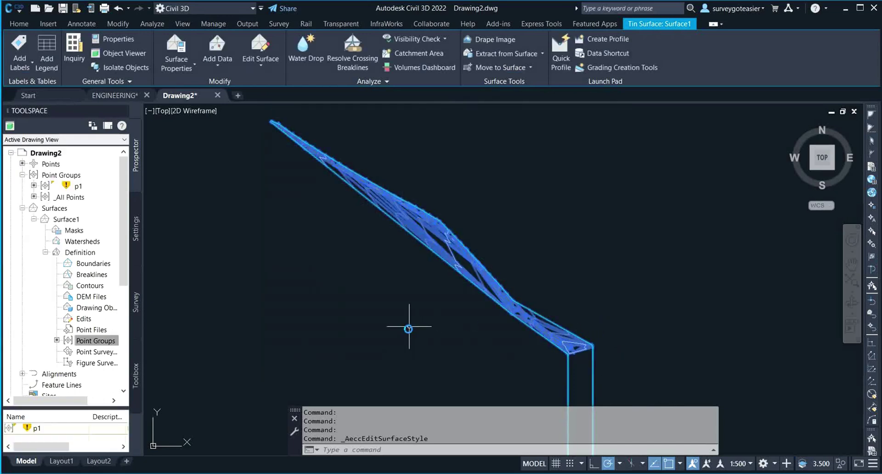
Zoom in on Surface1 and drop down the Edit Surface command list
scroll(430, 253, up, 4)
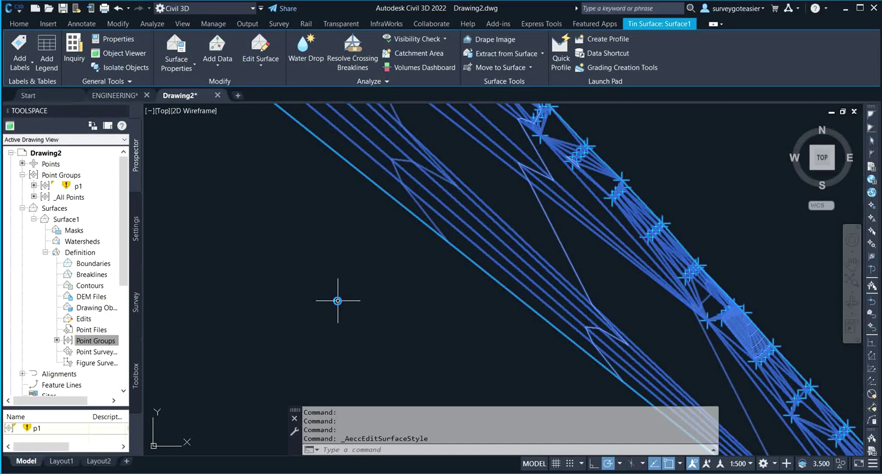
click(260, 59)
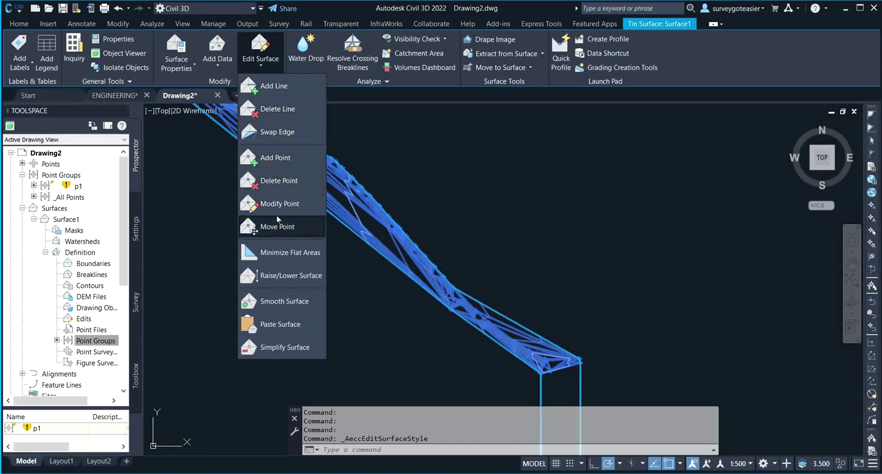
Use Delete Point to zoom to and delete the stray point far from Surface1
click(280, 181)
scroll(525, 223, up, 5)
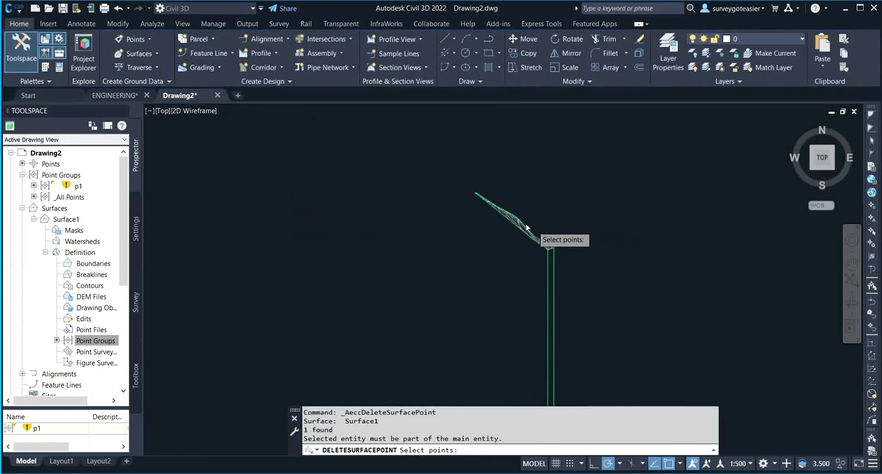
scroll(511, 226, down, 3)
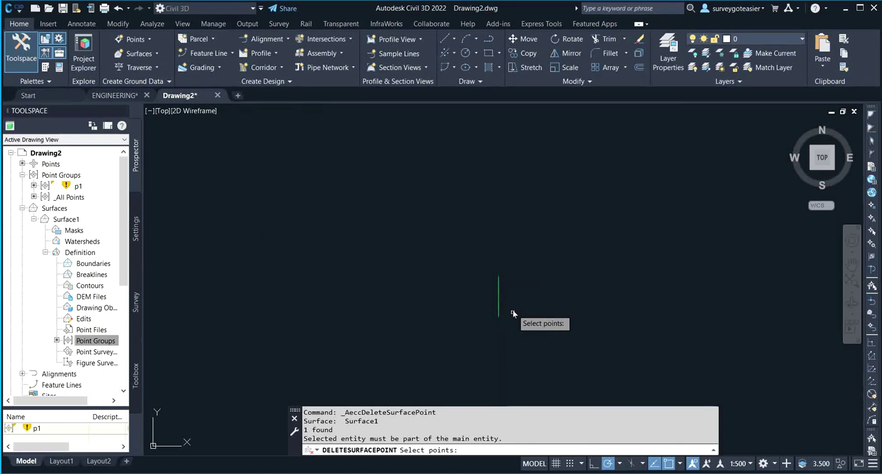
scroll(504, 318, up, 3)
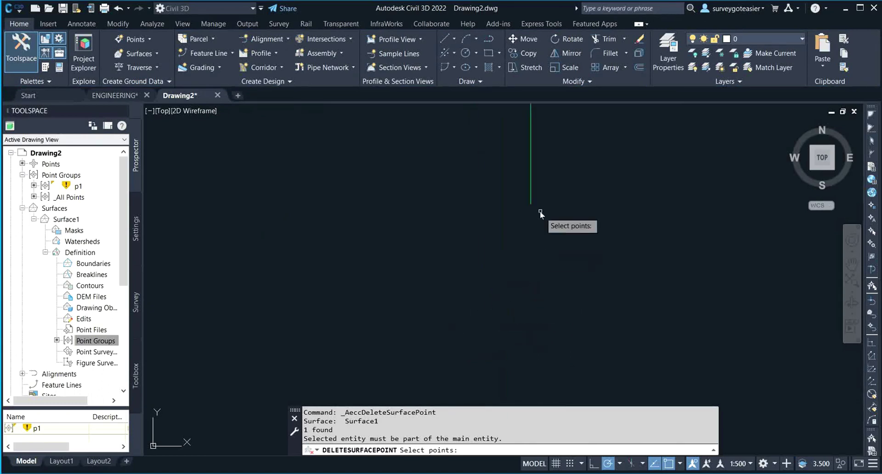
scroll(533, 189, up, 4)
scroll(493, 366, up, 4)
scroll(490, 326, down, 3)
scroll(459, 313, up, 4)
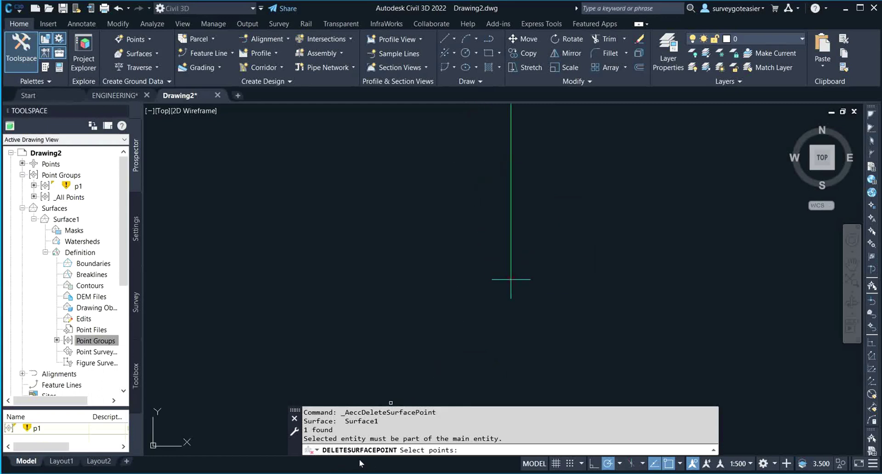
scroll(516, 290, up, 4)
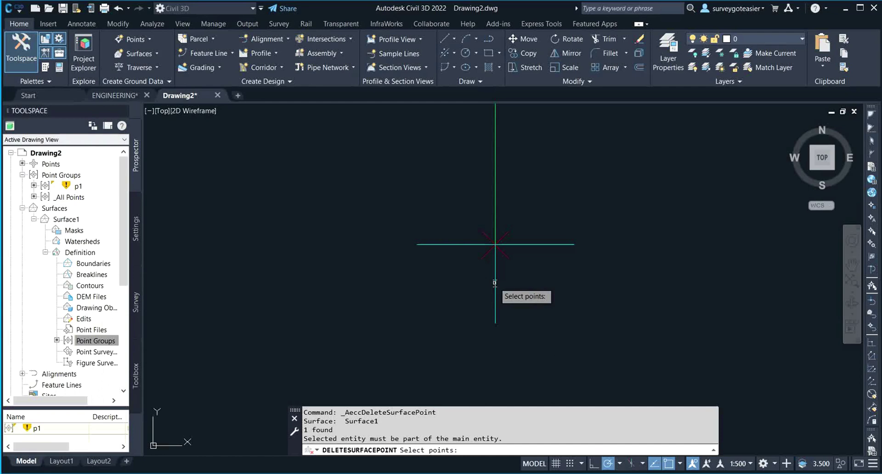
click(496, 283)
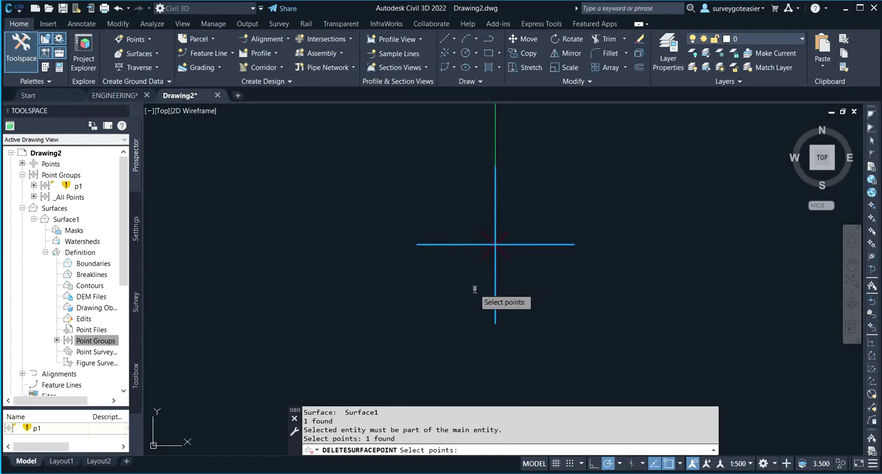
key(Return)
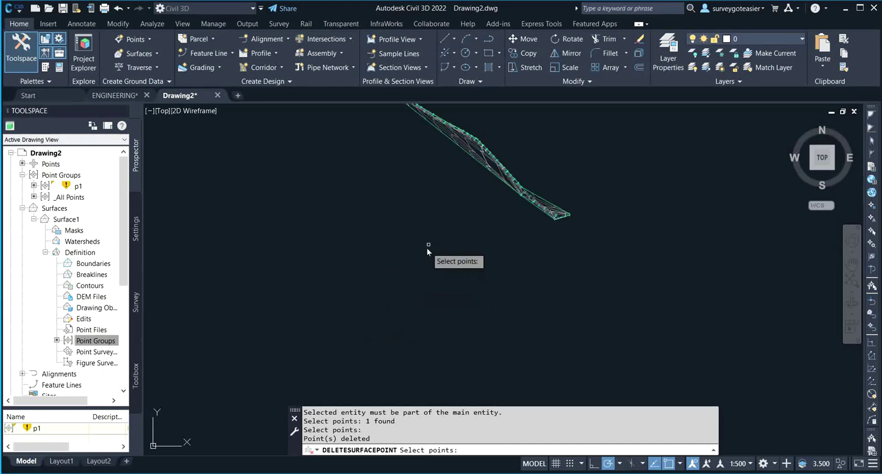
Bring the whole surface back into view and end the point-deletion command
middle_drag(401, 203, 429, 315)
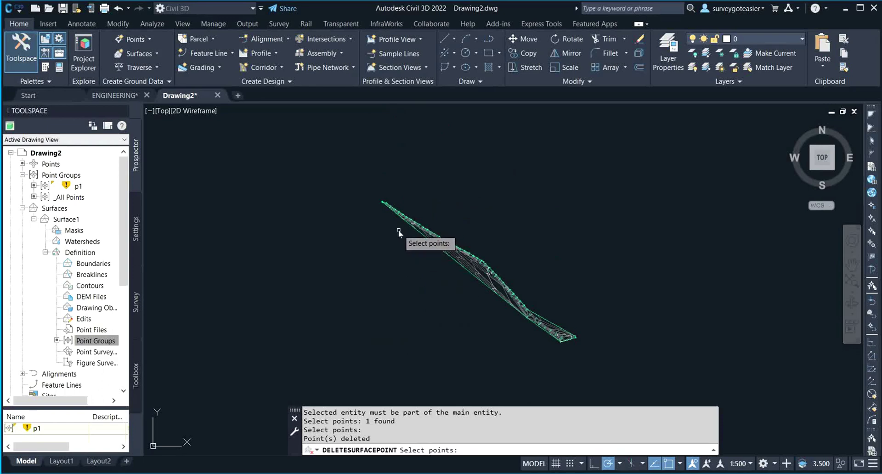
scroll(381, 209, up, 4)
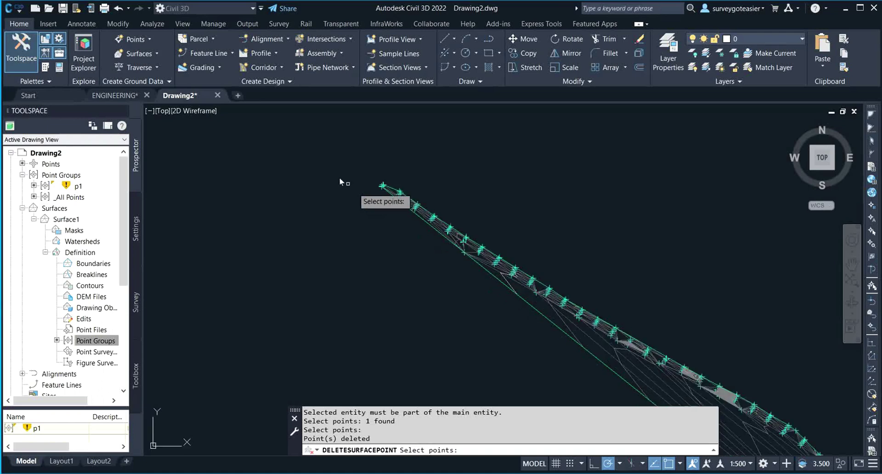
key(Escape)
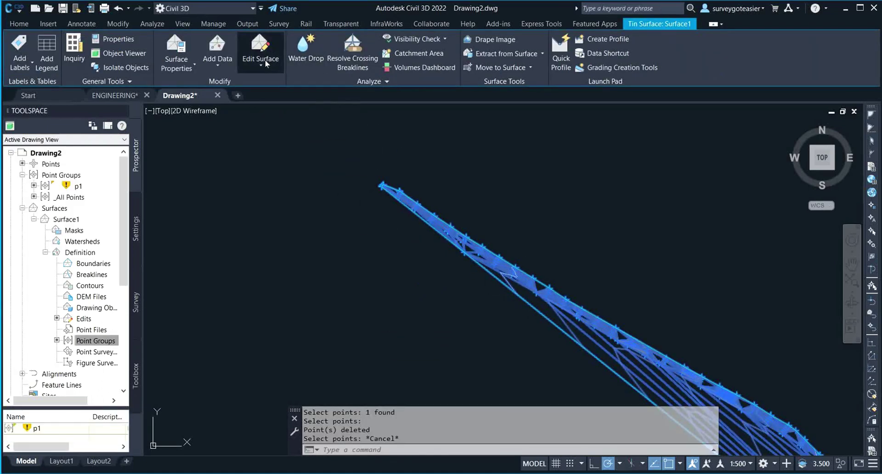
click(264, 59)
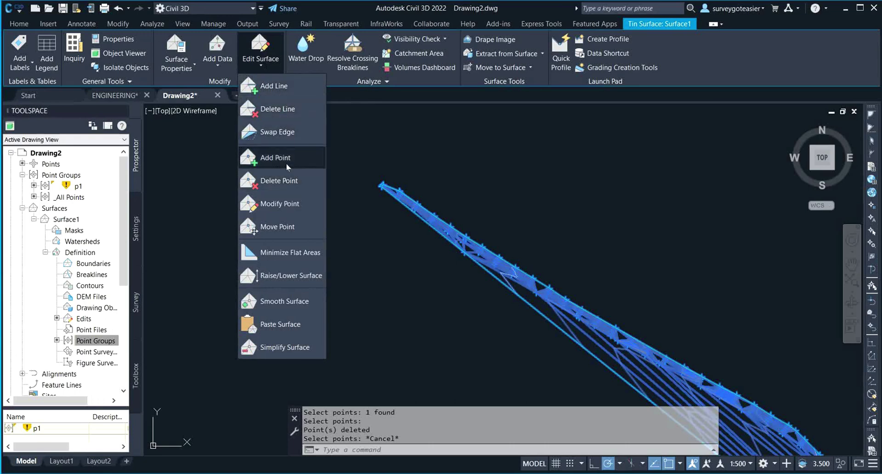
click(280, 110)
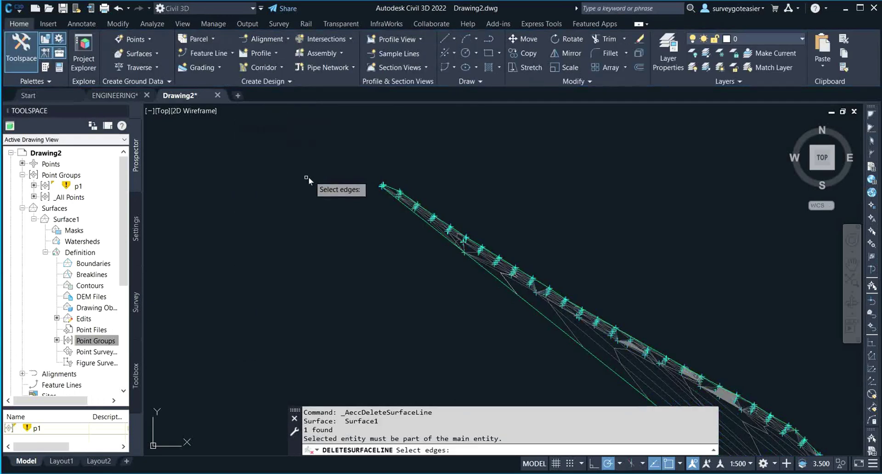
scroll(276, 169, down, 3)
scroll(504, 341, up, 3)
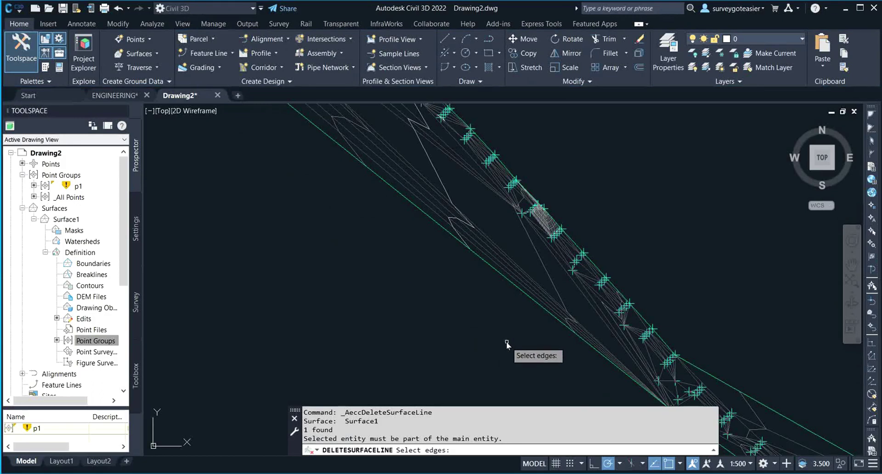
scroll(407, 292, down, 3)
scroll(541, 355, up, 3)
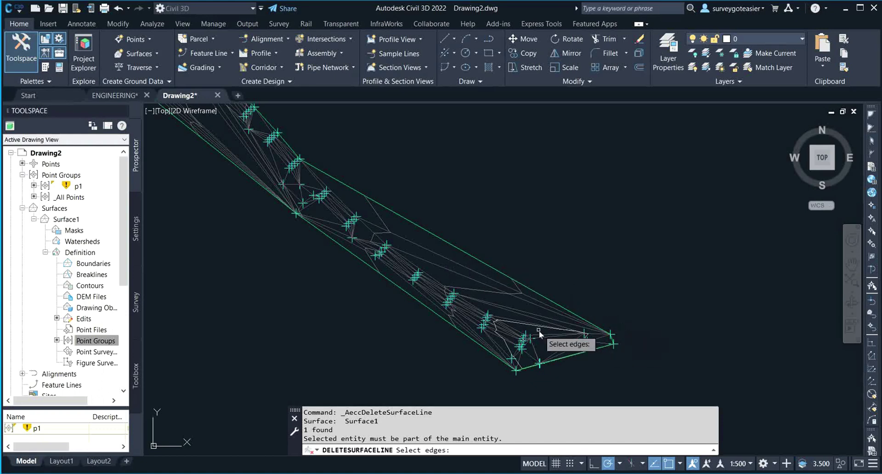
click(545, 304)
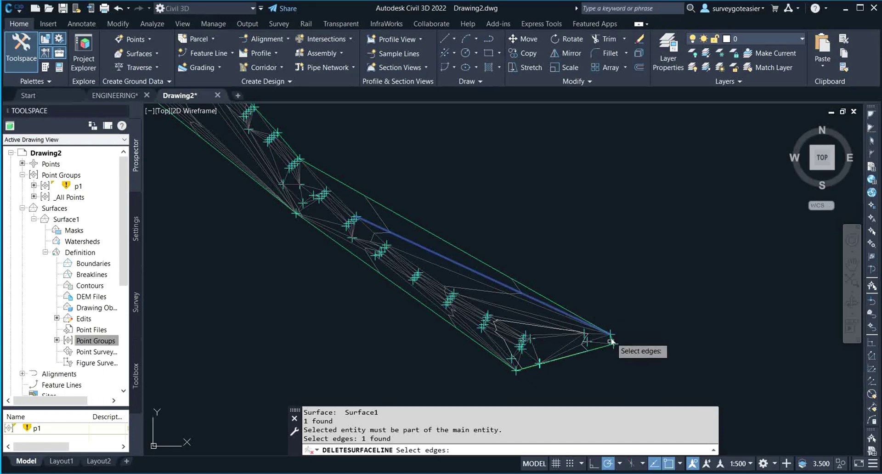
scroll(615, 339, up, 2)
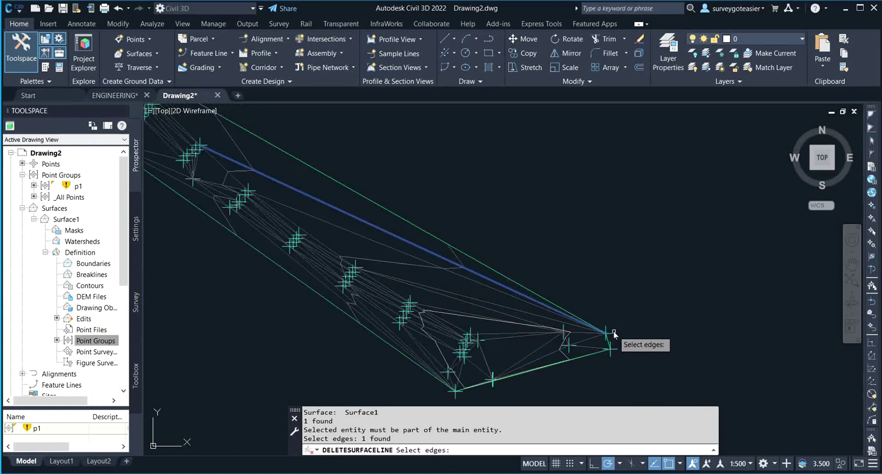
click(614, 334)
scroll(624, 293, down, 2)
scroll(623, 293, up, 2)
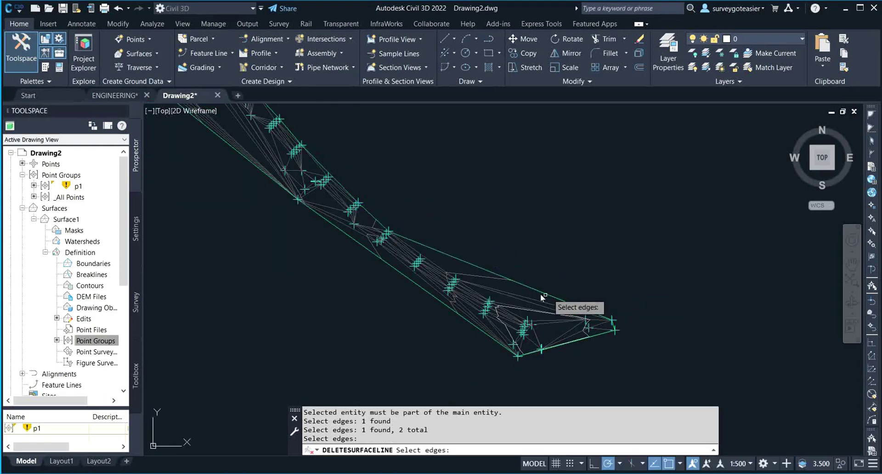
key(Escape)
click(511, 285)
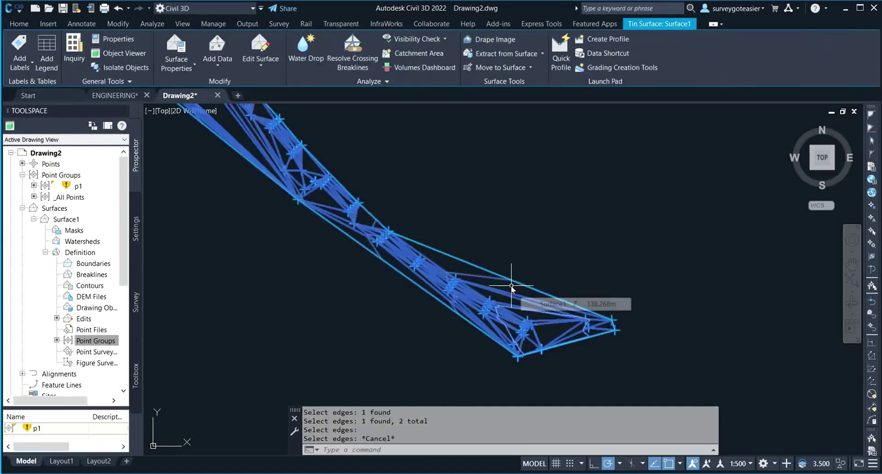
key(ctrl+z)
scroll(389, 258, down, 3)
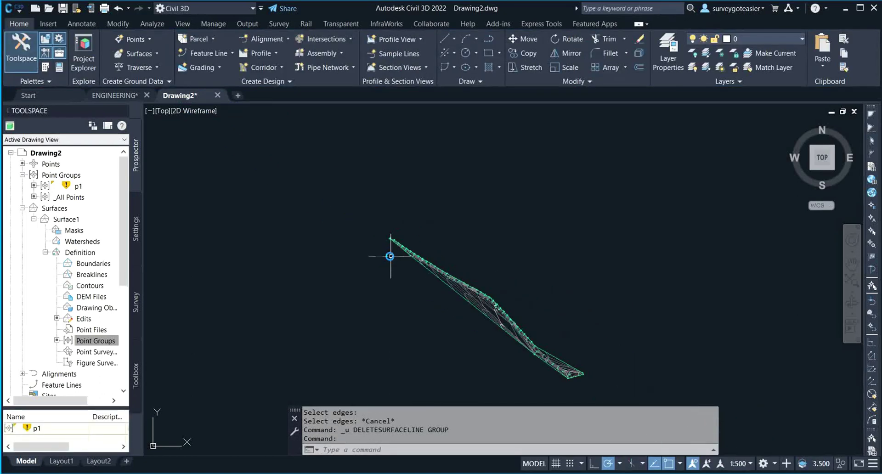